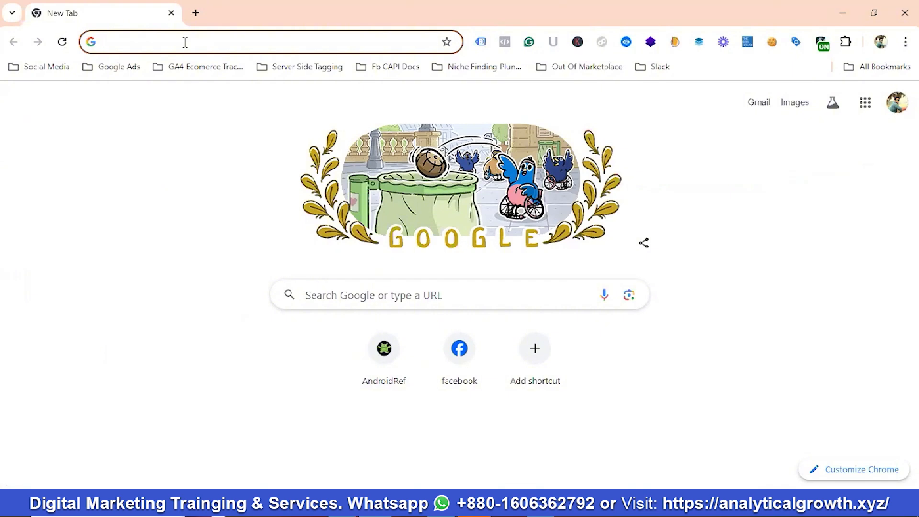
Search Google for "google tag manager" and open the official Google Tag Manager site.
{"action": "type", "text": "goog"}
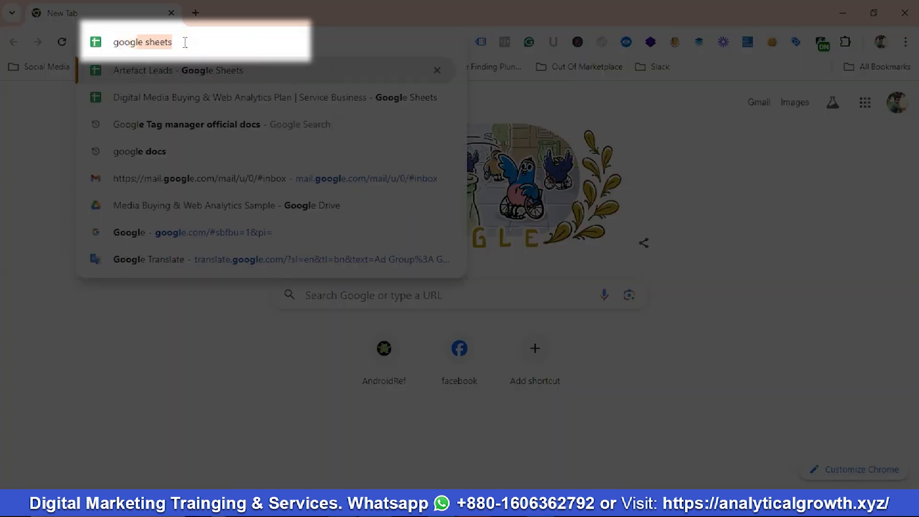
{"action": "type", "text": "le tag man"}
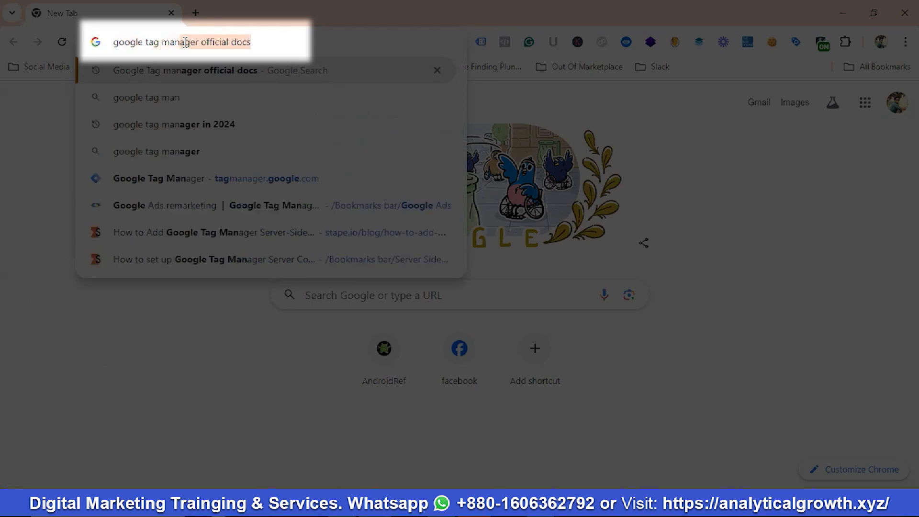
{"action": "type", "text": "ager"}
{"action": "key", "text": "Delete"}
{"action": "key", "text": "Return"}
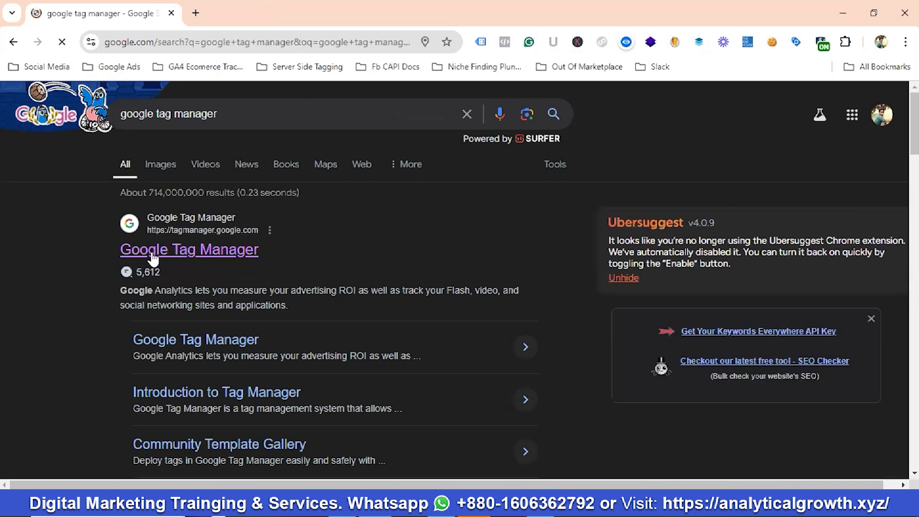
{"action": "left_click", "coordinate": [204, 258]}
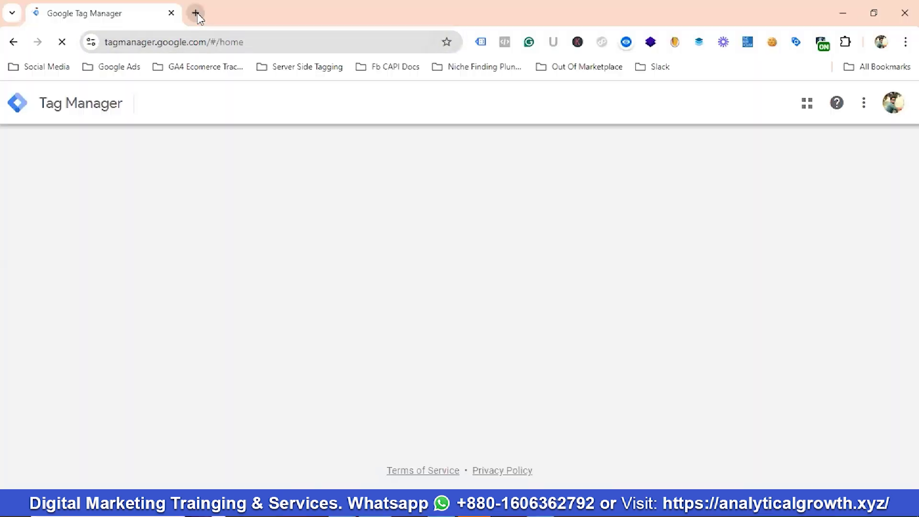
Open tagmanager.google.com directly in a new tab and close the earlier Tag Manager tab.
{"action": "left_click", "coordinate": [195, 13]}
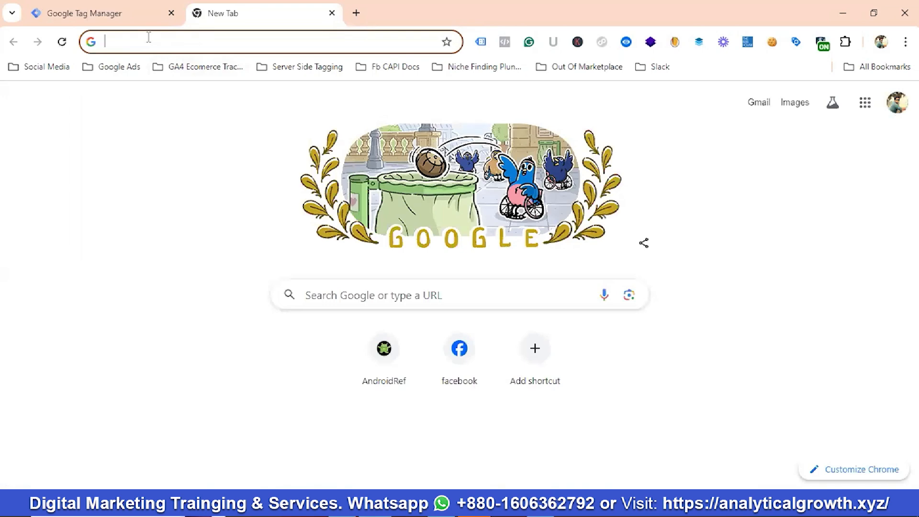
{"action": "type", "text": "tagmanager.google.com"}
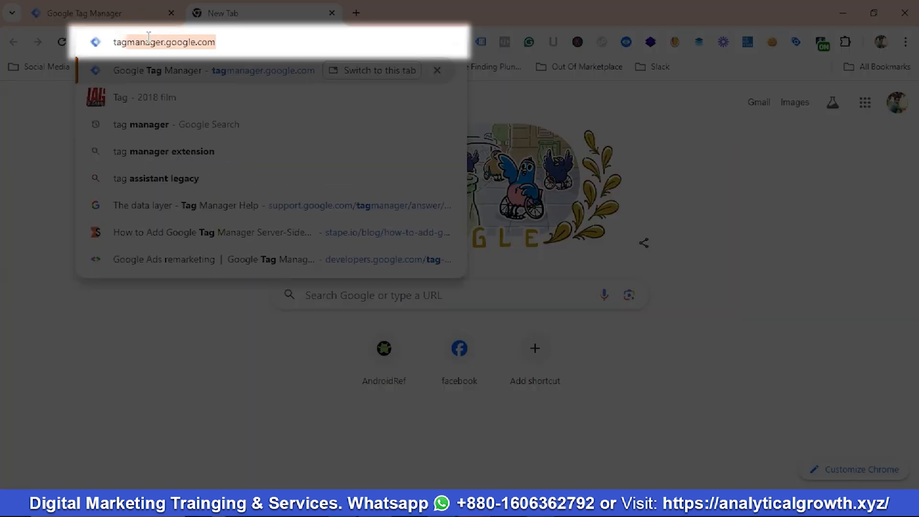
{"action": "key", "text": "Return"}
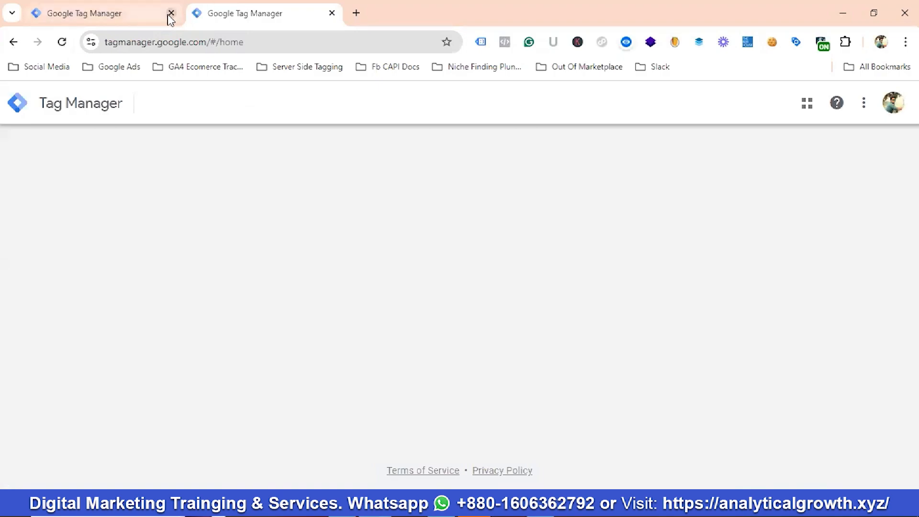
{"action": "left_click", "coordinate": [171, 13]}
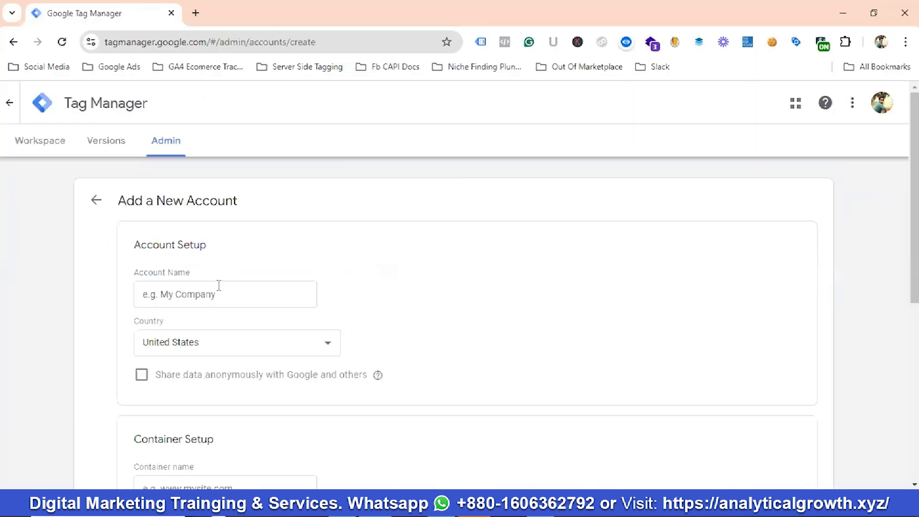
Enter "Analytical Growth Service" as the name of the new Tag Manager account.
{"action": "scroll", "coordinate": [228, 288], "scroll_direction": "down", "scroll_amount": 1}
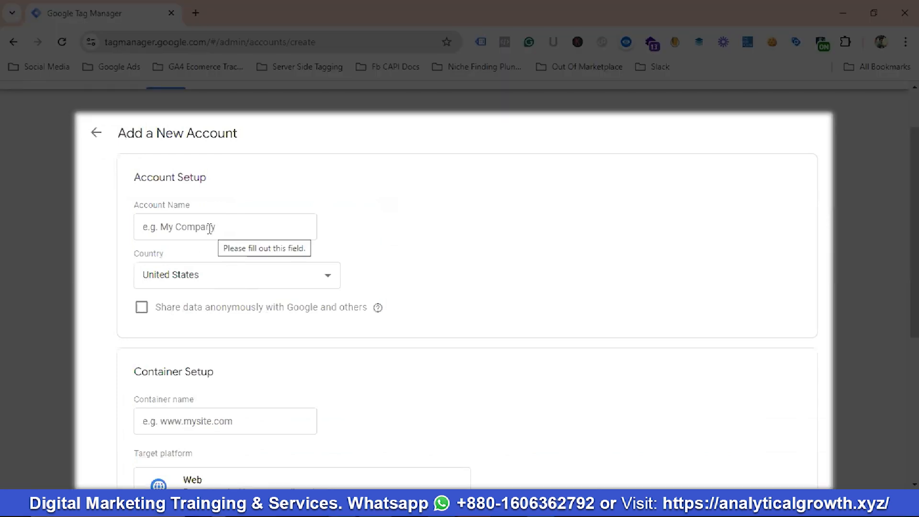
{"action": "left_click", "coordinate": [210, 228]}
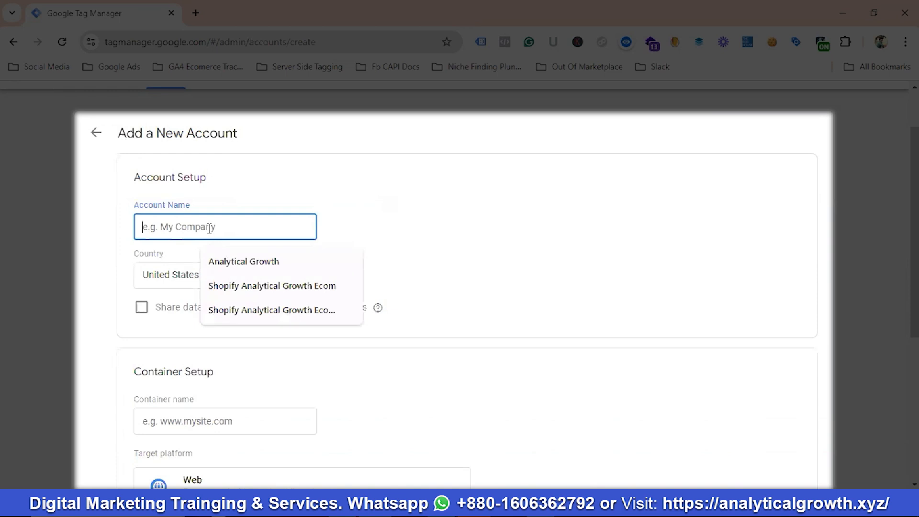
{"action": "type", "text": "Ana"}
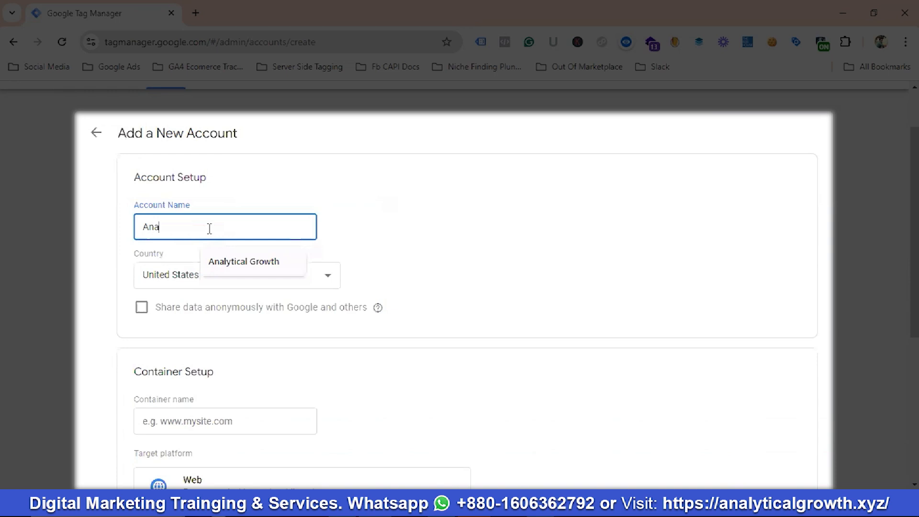
{"action": "type", "text": "lytical Growth Service"}
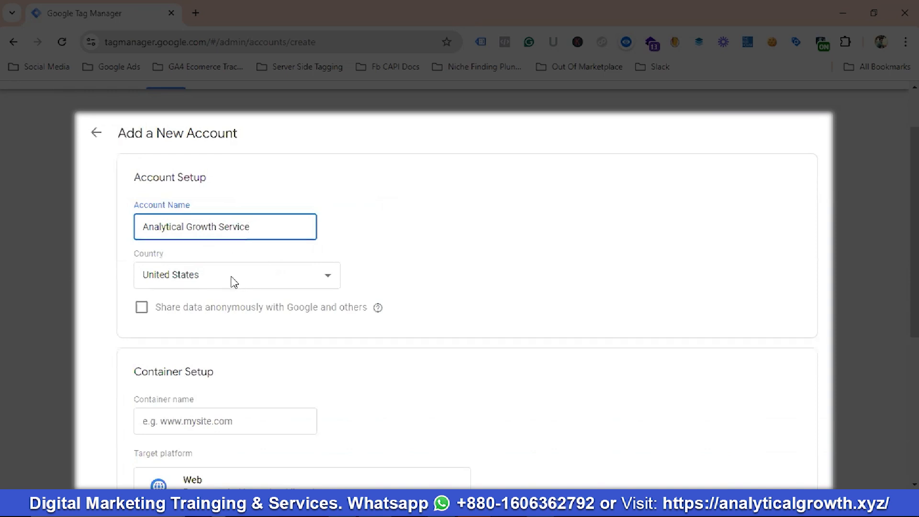
Set the new account's country to Bangladesh.
{"action": "left_click", "coordinate": [232, 278]}
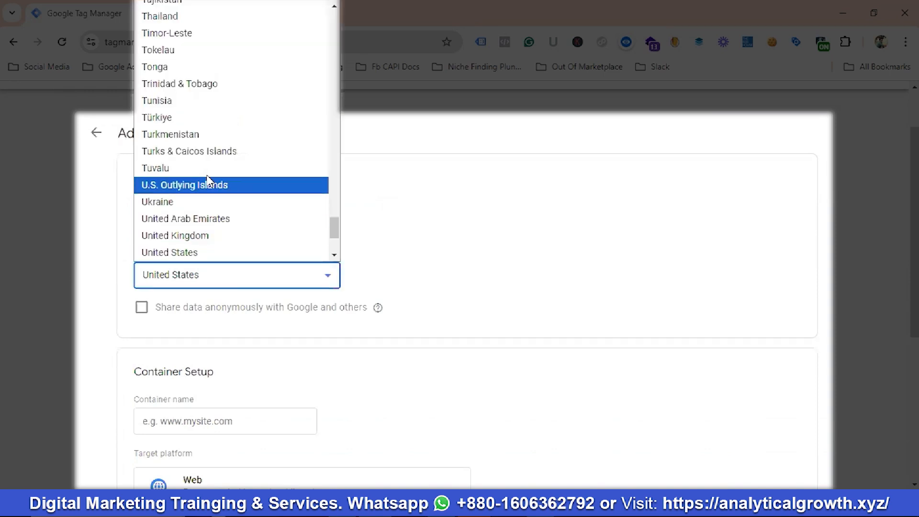
{"action": "scroll", "coordinate": [189, 165], "scroll_direction": "up", "scroll_amount": 5}
{"action": "scroll", "coordinate": [188, 163], "scroll_direction": "up", "scroll_amount": 15}
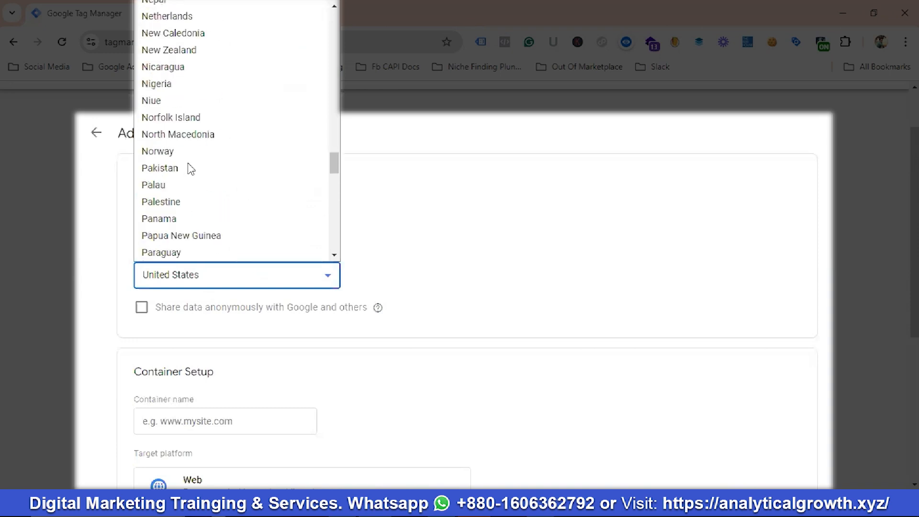
{"action": "scroll", "coordinate": [188, 163], "scroll_direction": "up", "scroll_amount": 20}
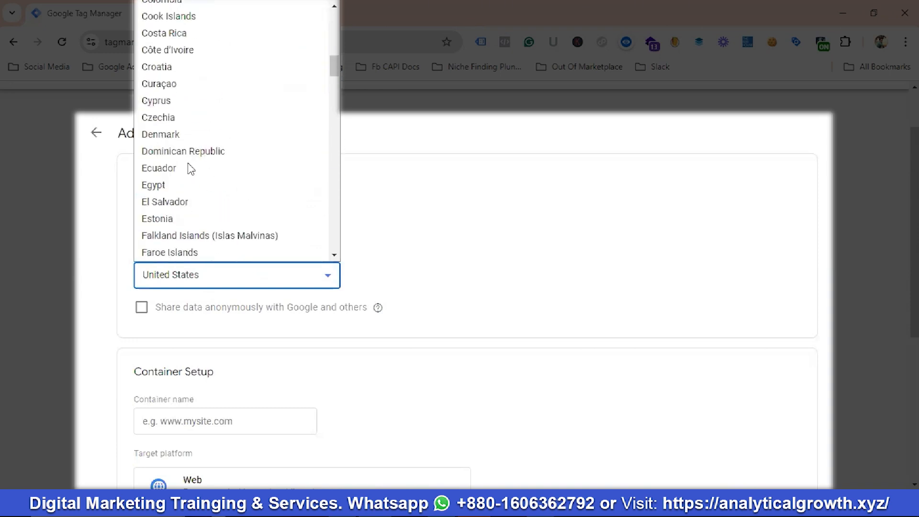
{"action": "scroll", "coordinate": [188, 163], "scroll_direction": "up", "scroll_amount": 10}
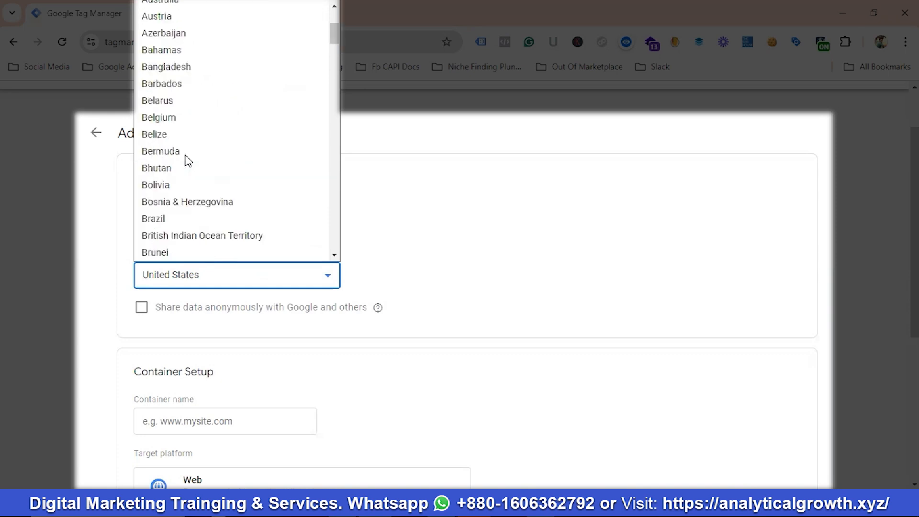
{"action": "left_click", "coordinate": [190, 66]}
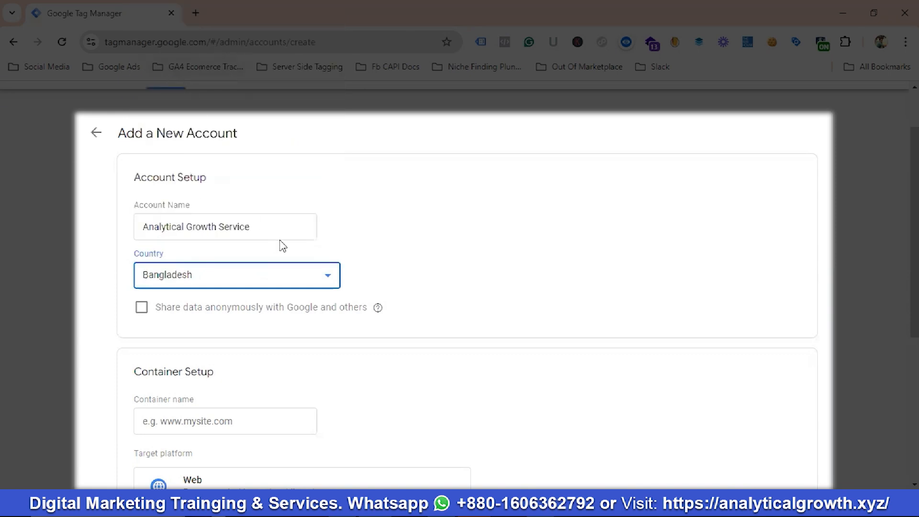
Enable anonymous data sharing with Google and others for the new account.
{"action": "scroll", "coordinate": [140, 265], "scroll_direction": "down", "scroll_amount": 1}
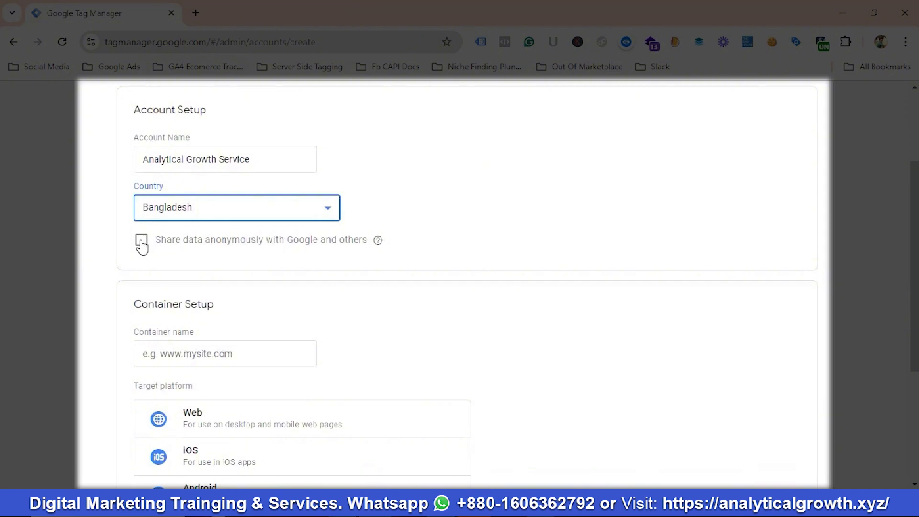
{"action": "left_click", "coordinate": [141, 243]}
{"action": "scroll", "coordinate": [292, 249], "scroll_direction": "down", "scroll_amount": 3}
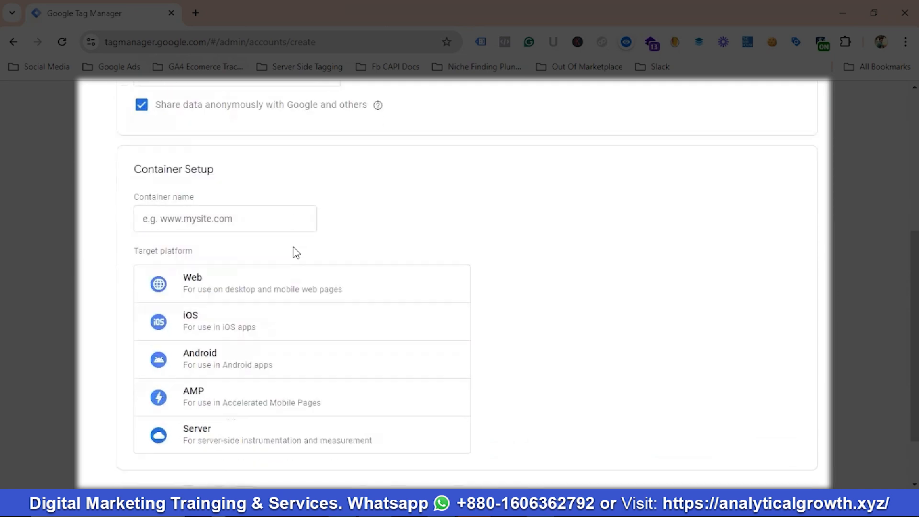
Review the account setup entries and the container setup fields of the new account form.
{"action": "scroll", "coordinate": [294, 252], "scroll_direction": "up", "scroll_amount": 5}
{"action": "scroll", "coordinate": [293, 265], "scroll_direction": "down", "scroll_amount": 3}
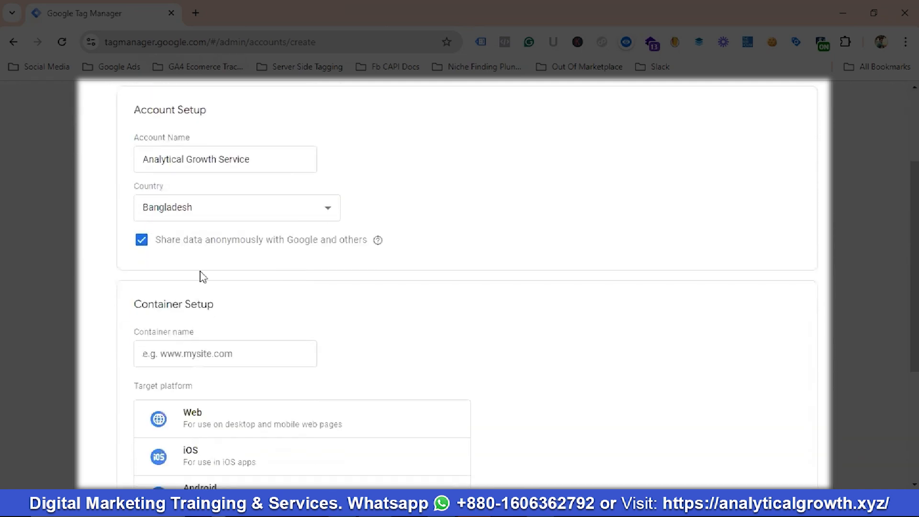
{"action": "scroll", "coordinate": [202, 277], "scroll_direction": "down", "scroll_amount": 3}
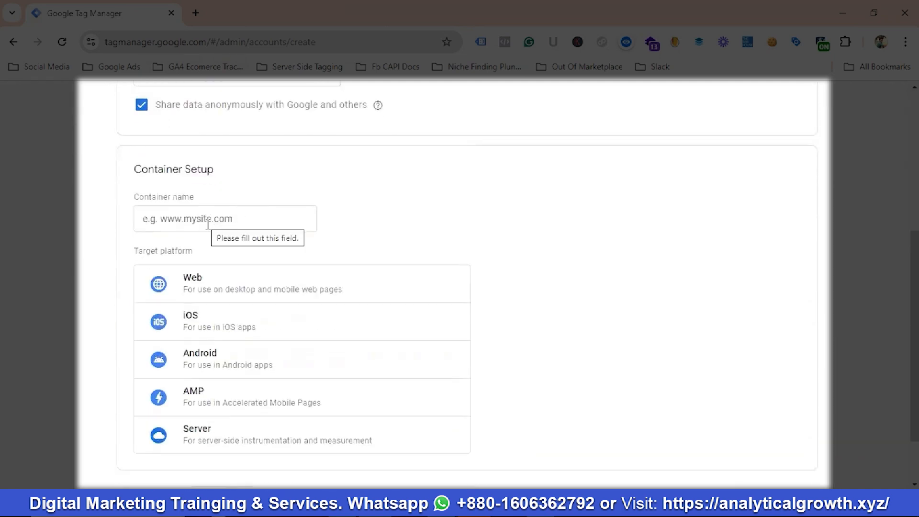
{"action": "scroll", "coordinate": [239, 226], "scroll_direction": "up", "scroll_amount": 5}
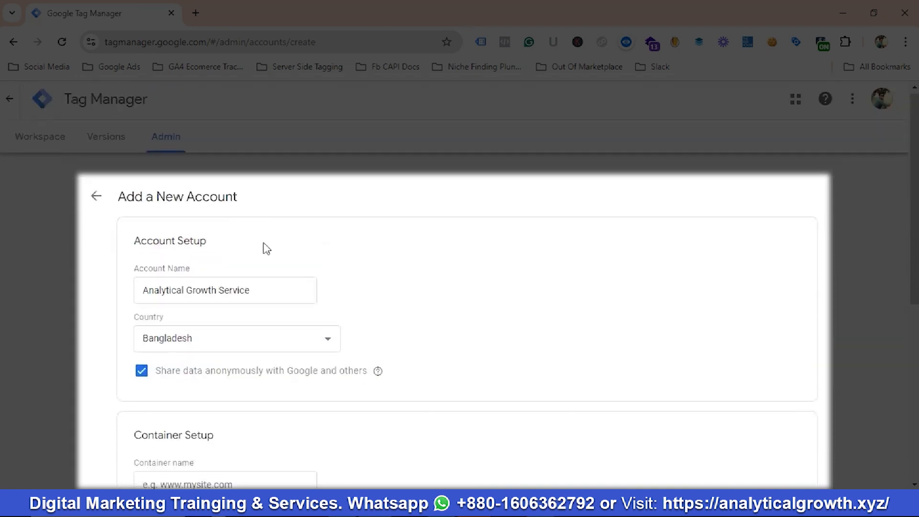
{"action": "scroll", "coordinate": [263, 246], "scroll_direction": "down", "scroll_amount": 1}
{"action": "scroll", "coordinate": [266, 248], "scroll_direction": "up", "scroll_amount": 1}
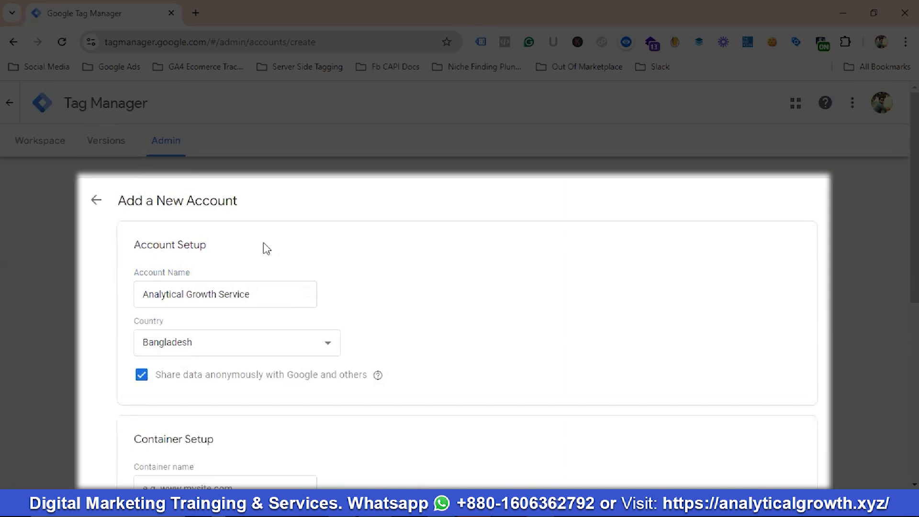
{"action": "scroll", "coordinate": [266, 248], "scroll_direction": "down", "scroll_amount": 1}
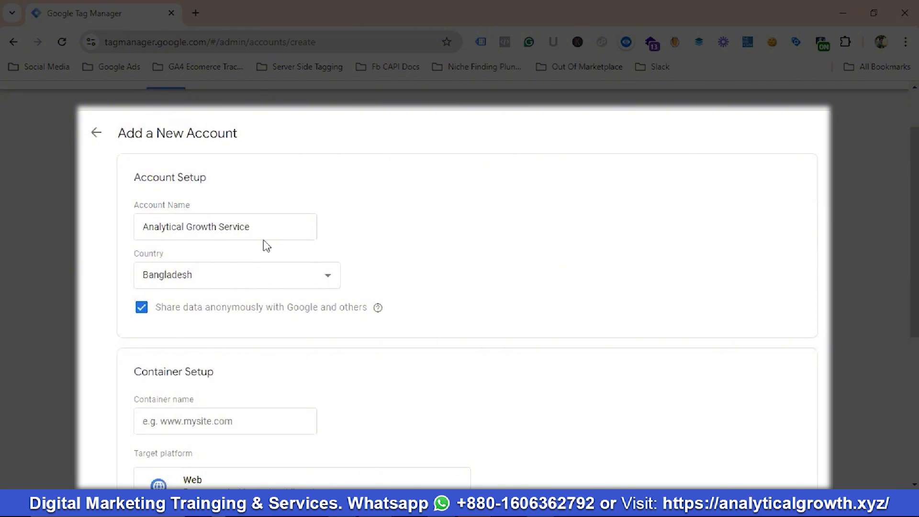
{"action": "scroll", "coordinate": [269, 249], "scroll_direction": "down", "scroll_amount": 1}
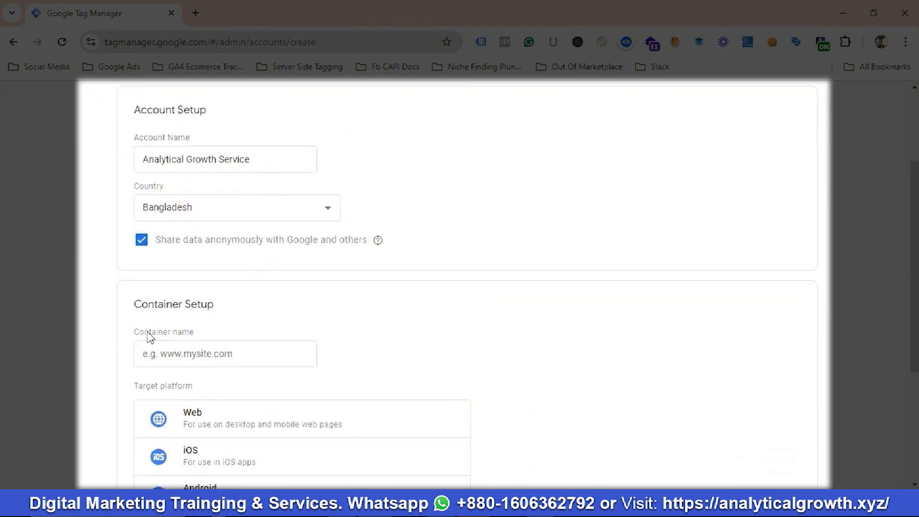
Name the container "Analytical Growth Dot Com", reusing the "Analytical Growth" text from the account name.
{"action": "scroll", "coordinate": [267, 346], "scroll_direction": "down", "scroll_amount": 1}
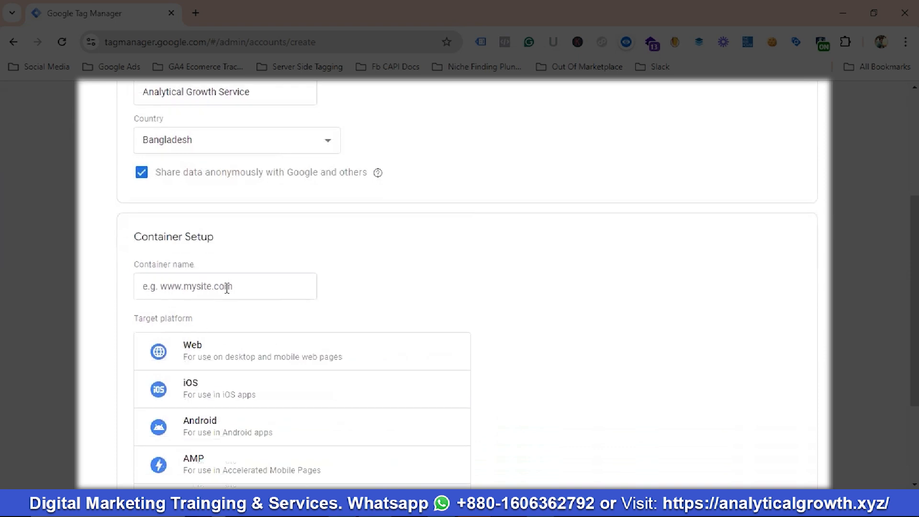
{"action": "left_click", "coordinate": [194, 293]}
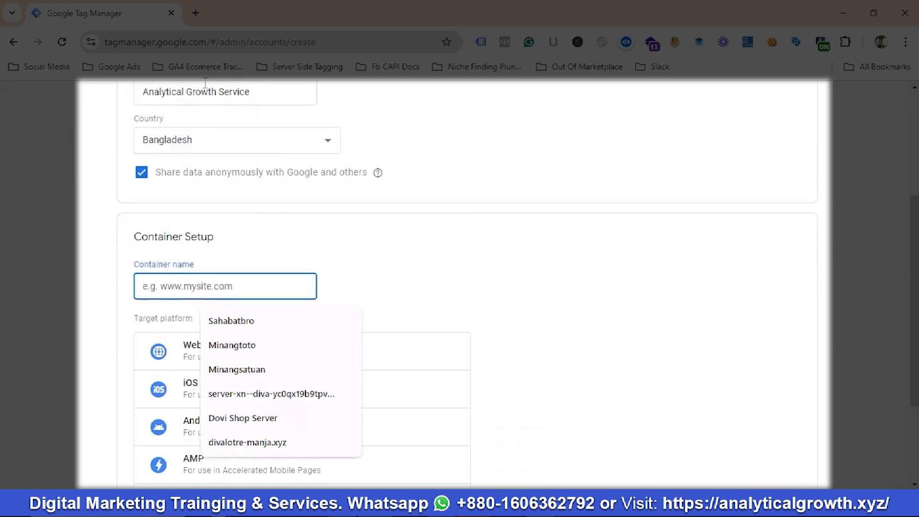
{"action": "left_click_drag", "start_coordinate": [218, 92], "coordinate": [140, 103]}
{"action": "key", "text": "ctrl+c"}
{"action": "left_click", "coordinate": [273, 299]}
{"action": "key", "text": "ctrl+v"}
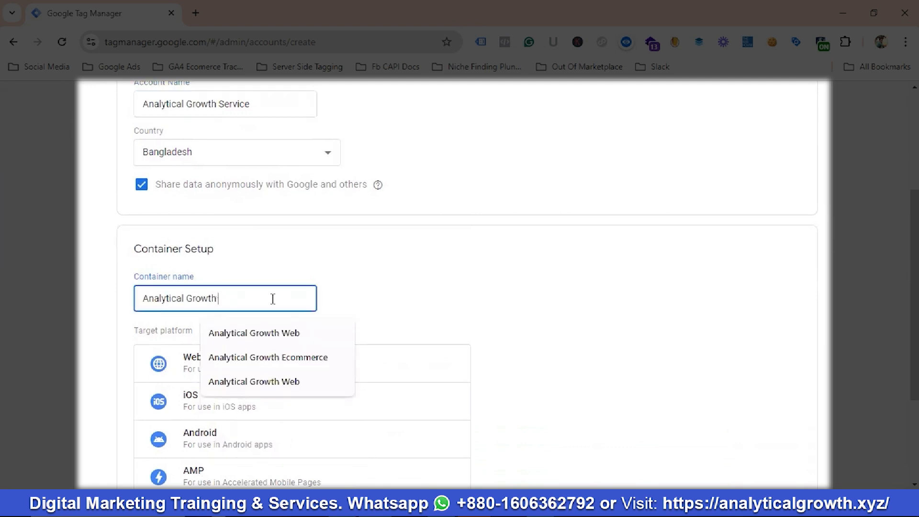
{"action": "type", "text": "D"}
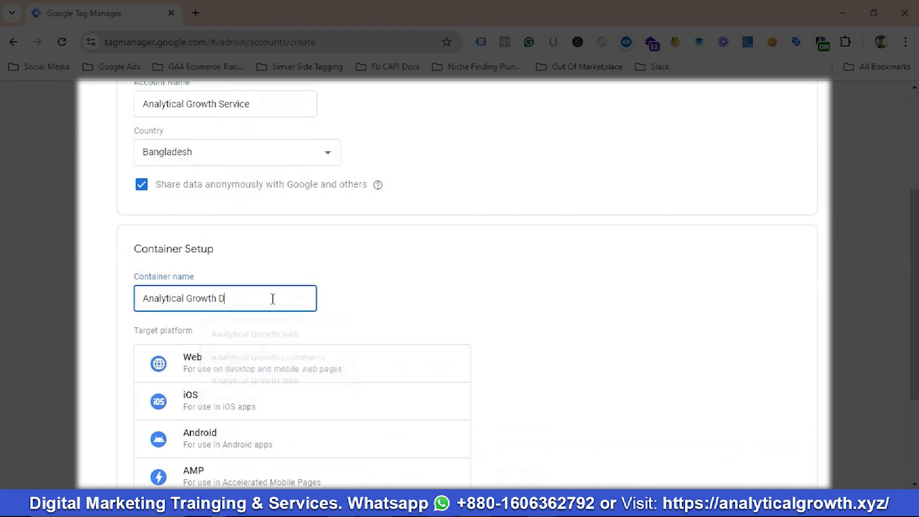
{"action": "type", "text": "ot Co"}
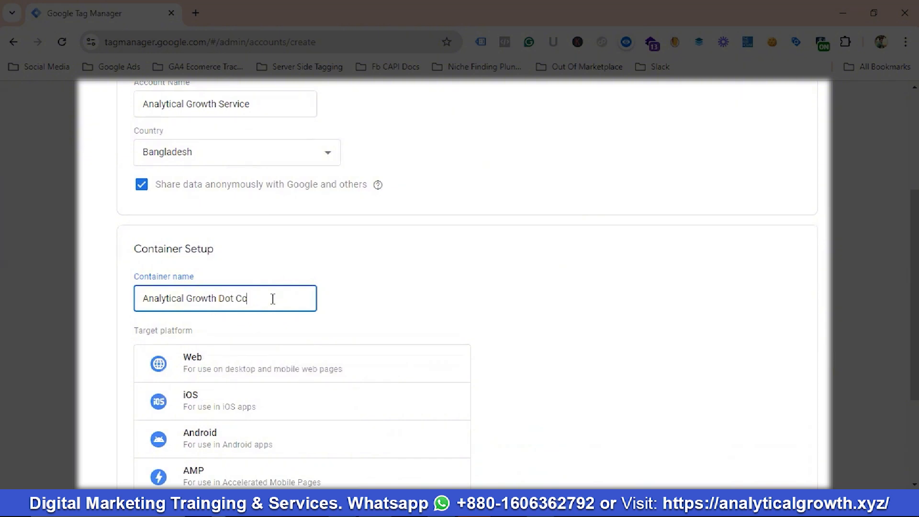
{"action": "type", "text": "m"}
Compare the account and container names, and examine the available target platforms for the container.
{"action": "scroll", "coordinate": [236, 189], "scroll_direction": "up", "scroll_amount": 2}
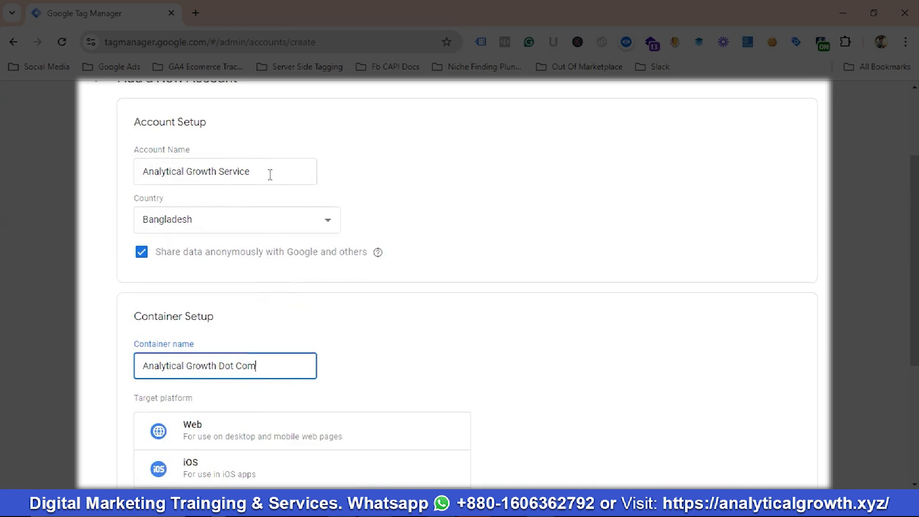
{"action": "scroll", "coordinate": [270, 175], "scroll_direction": "down", "scroll_amount": 1}
{"action": "scroll", "coordinate": [275, 185], "scroll_direction": "up", "scroll_amount": 1}
{"action": "scroll", "coordinate": [243, 366], "scroll_direction": "down", "scroll_amount": 1}
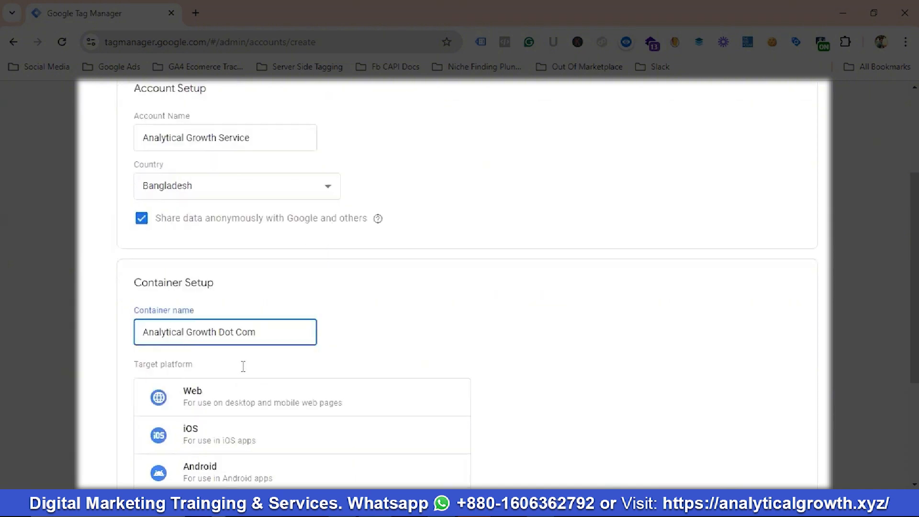
{"action": "scroll", "coordinate": [243, 366], "scroll_direction": "down", "scroll_amount": 1}
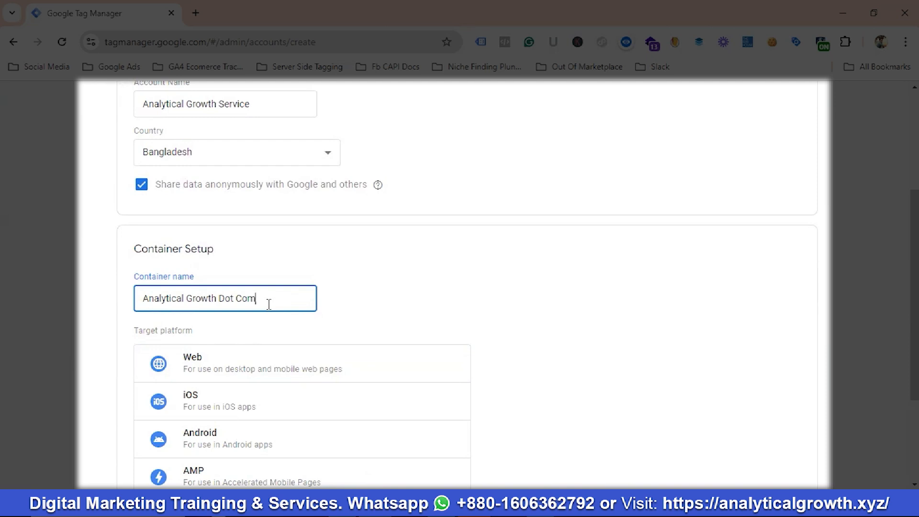
{"action": "scroll", "coordinate": [269, 303], "scroll_direction": "up", "scroll_amount": 1}
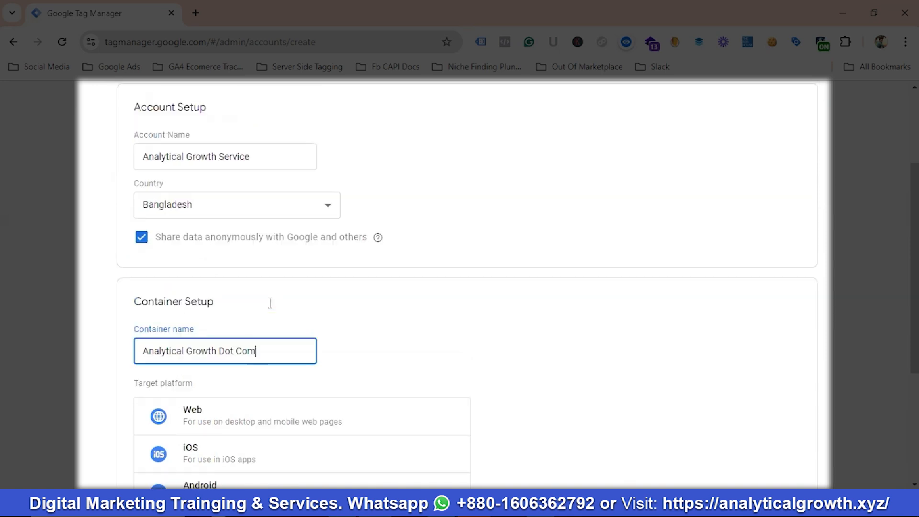
{"action": "scroll", "coordinate": [275, 306], "scroll_direction": "down", "scroll_amount": 4}
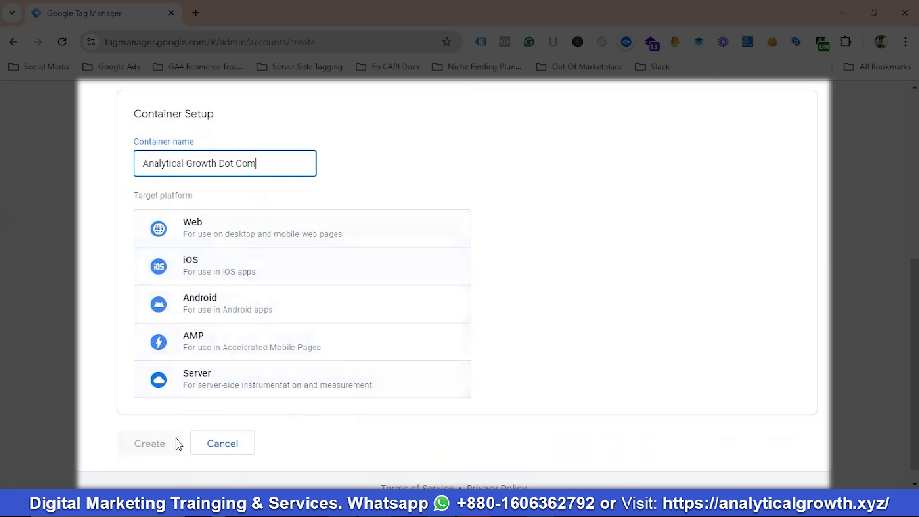
Choose Web as the container's target platform and submit the new account for creation.
{"action": "left_click", "coordinate": [225, 234]}
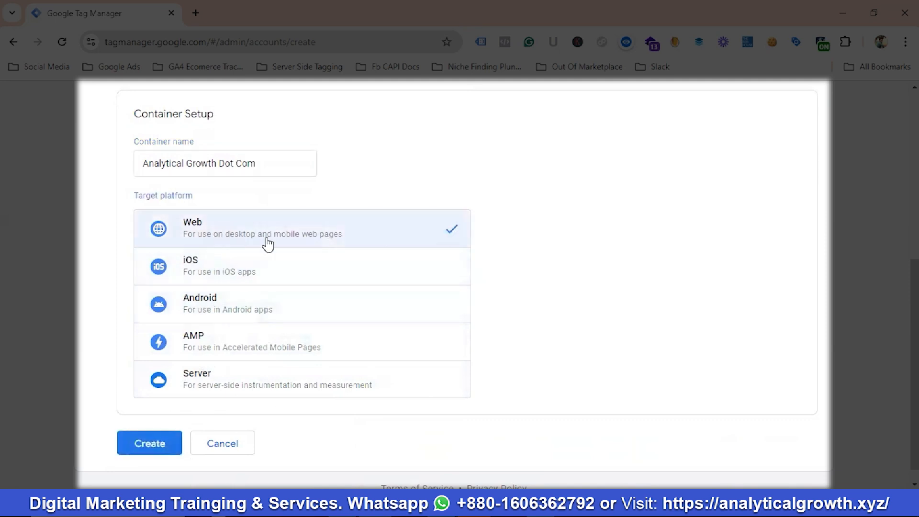
{"action": "left_click", "coordinate": [153, 452]}
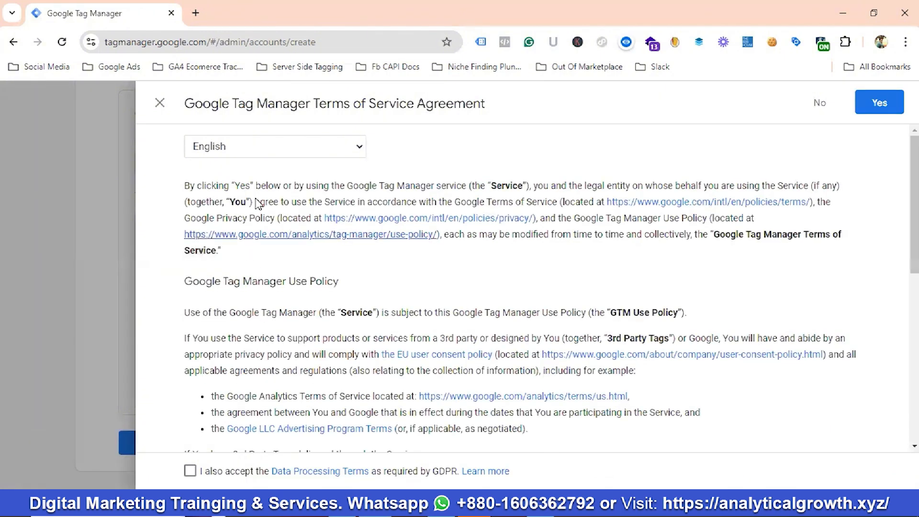
Accept the Terms of Service Agreement together with the GDPR Data Processing Terms, and dismiss the Google Tag Manager installation code.
{"action": "scroll", "coordinate": [190, 479], "scroll_direction": "down", "scroll_amount": 4}
{"action": "left_click", "coordinate": [190, 471]}
{"action": "scroll", "coordinate": [397, 382], "scroll_direction": "down", "scroll_amount": 3}
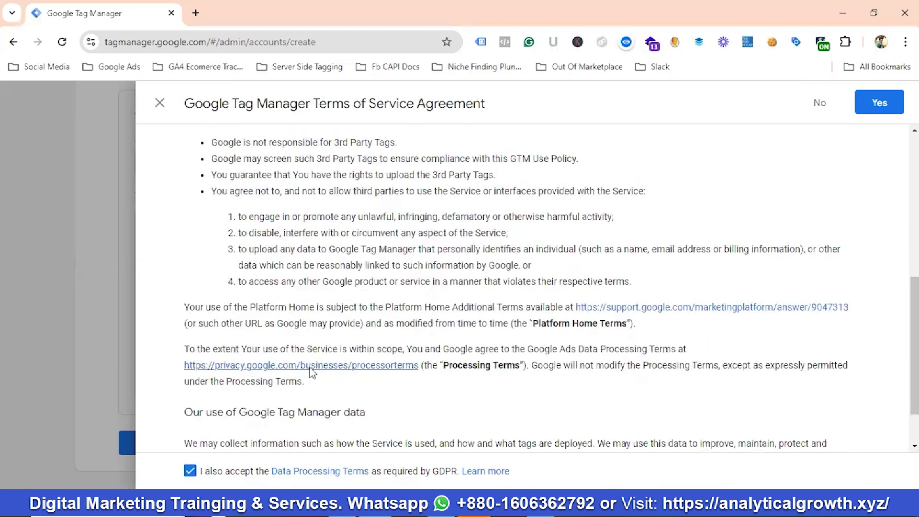
{"action": "scroll", "coordinate": [353, 340], "scroll_direction": "down", "scroll_amount": 1}
{"action": "scroll", "coordinate": [345, 350], "scroll_direction": "up", "scroll_amount": 10}
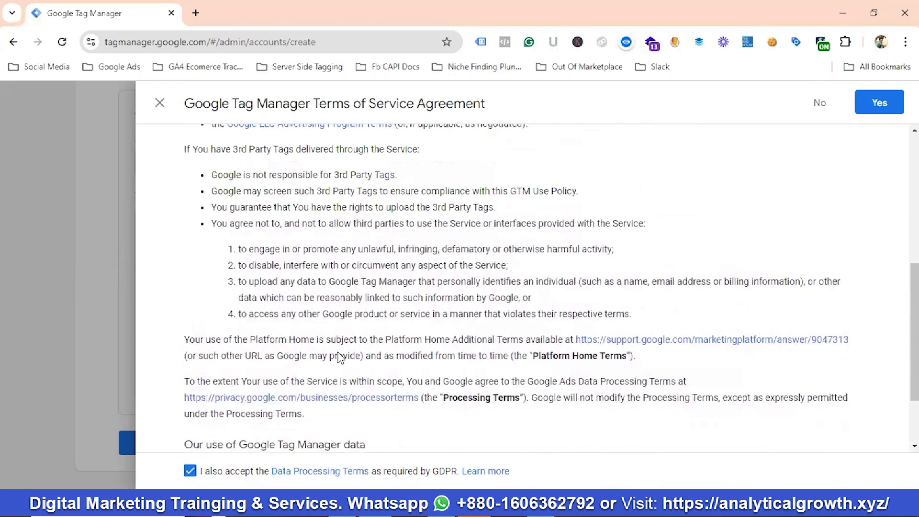
{"action": "scroll", "coordinate": [229, 326], "scroll_direction": "down", "scroll_amount": 9}
{"action": "scroll", "coordinate": [237, 345], "scroll_direction": "down", "scroll_amount": 1}
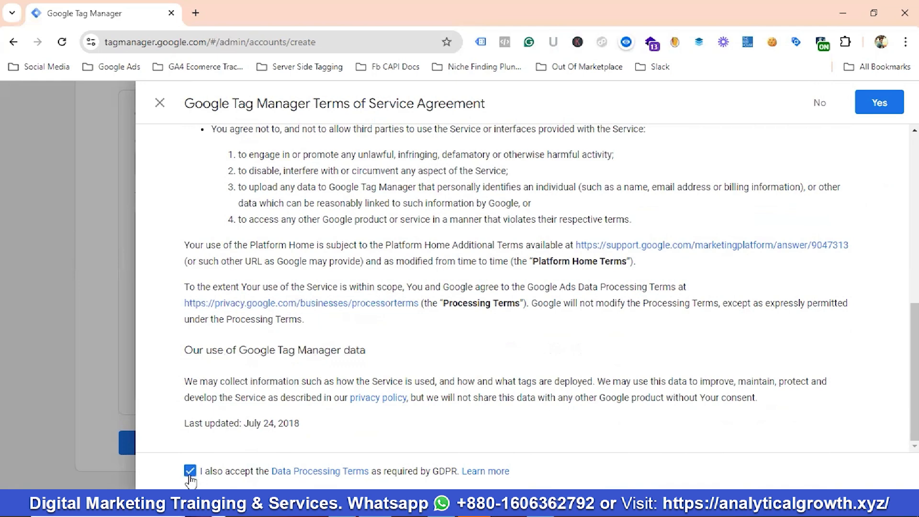
{"action": "scroll", "coordinate": [641, 372], "scroll_direction": "up", "scroll_amount": 1}
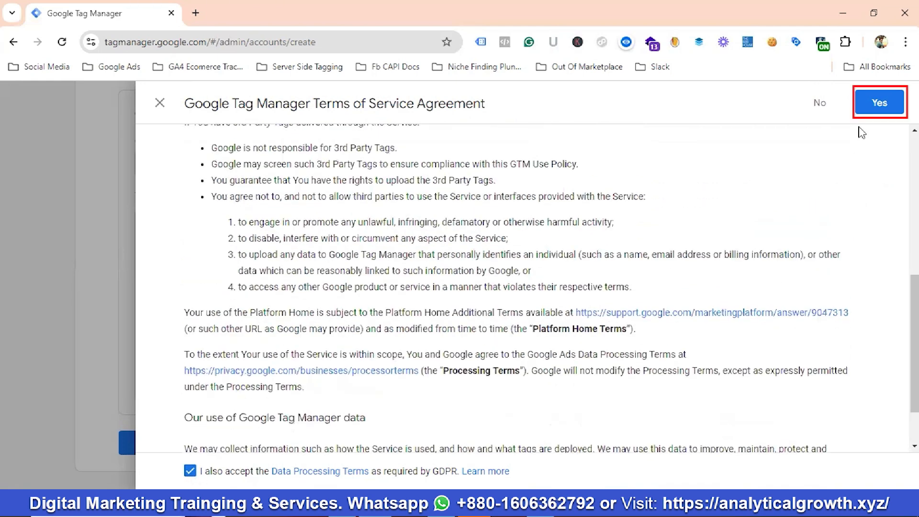
{"action": "left_click", "coordinate": [882, 105]}
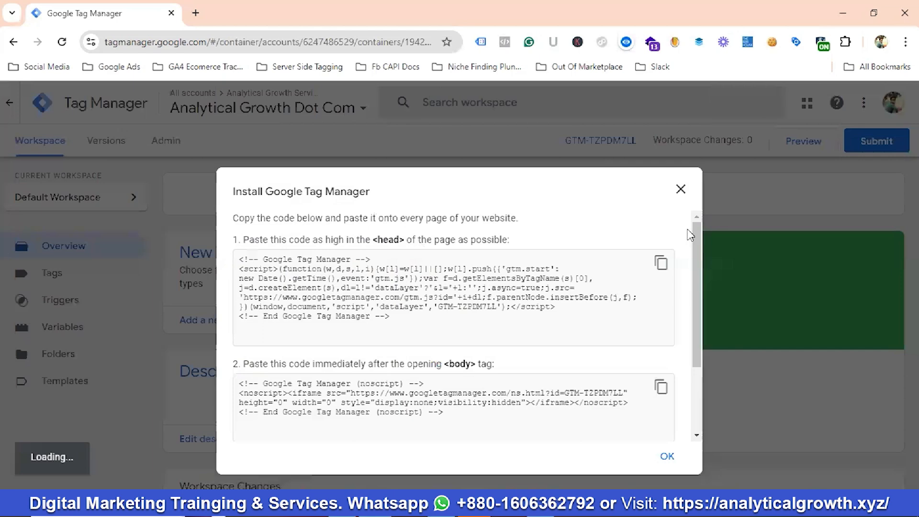
{"action": "key", "text": "Escape"}
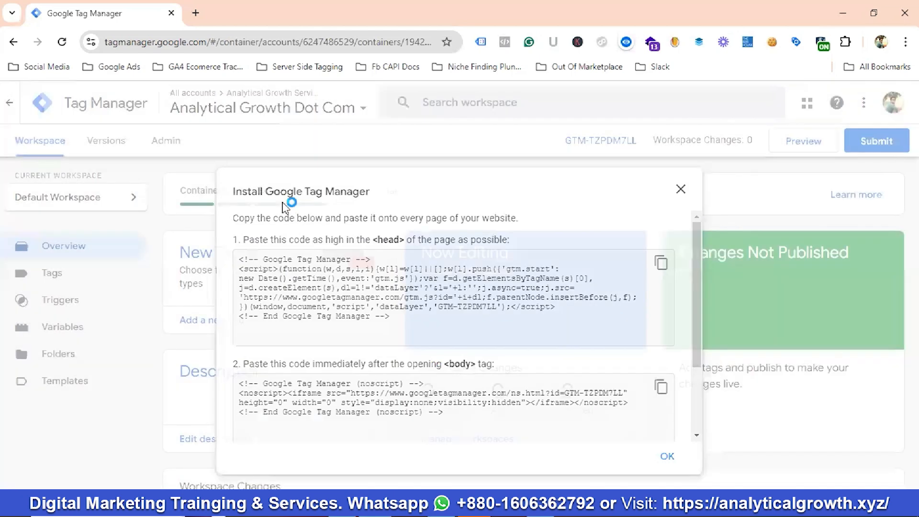